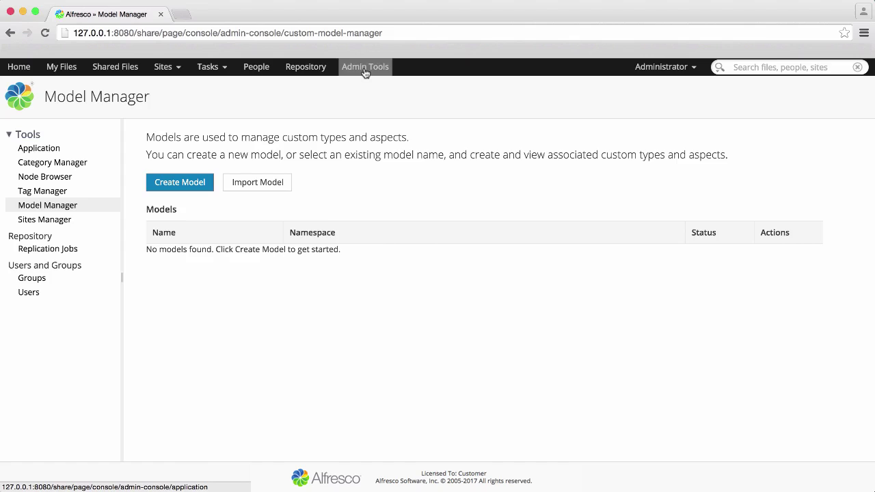
- Go to Admin Tools and open the Model Manager page
{"action": "left_click", "coordinate": [365, 67]}
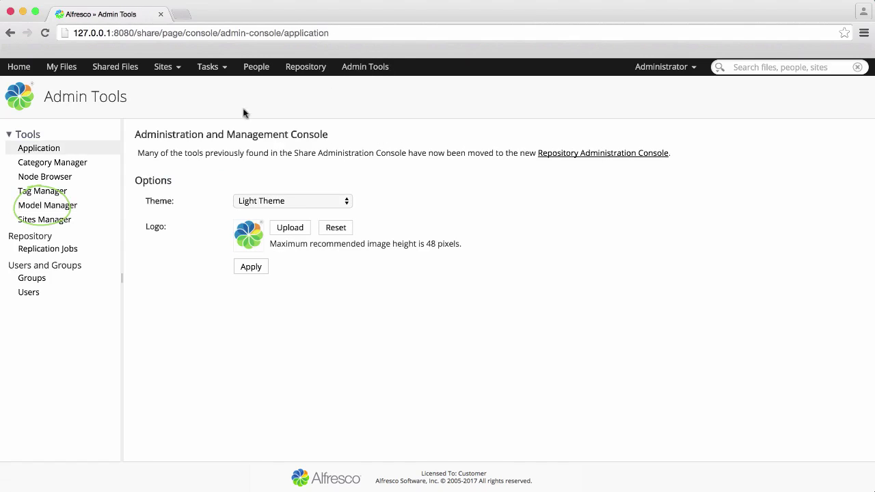
{"action": "left_click", "coordinate": [66, 210]}
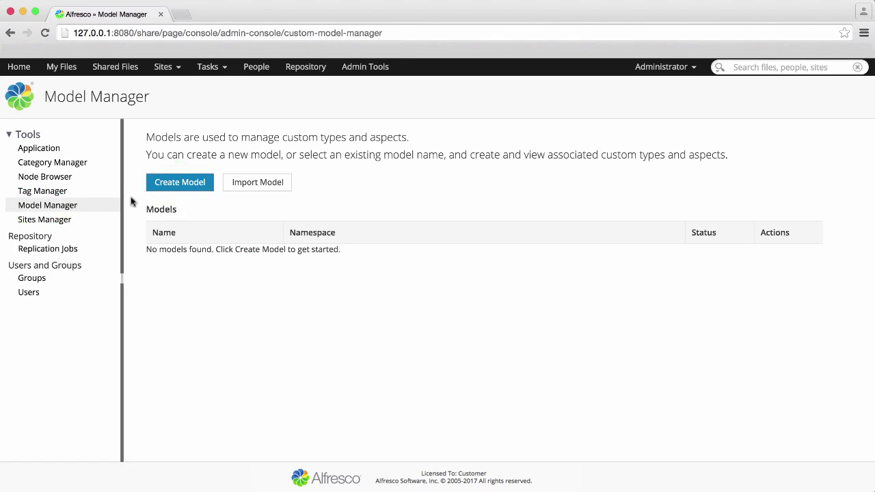
{"action": "left_click", "coordinate": [176, 186]}
{"action": "type", "text": "http://www.democo.com/"}
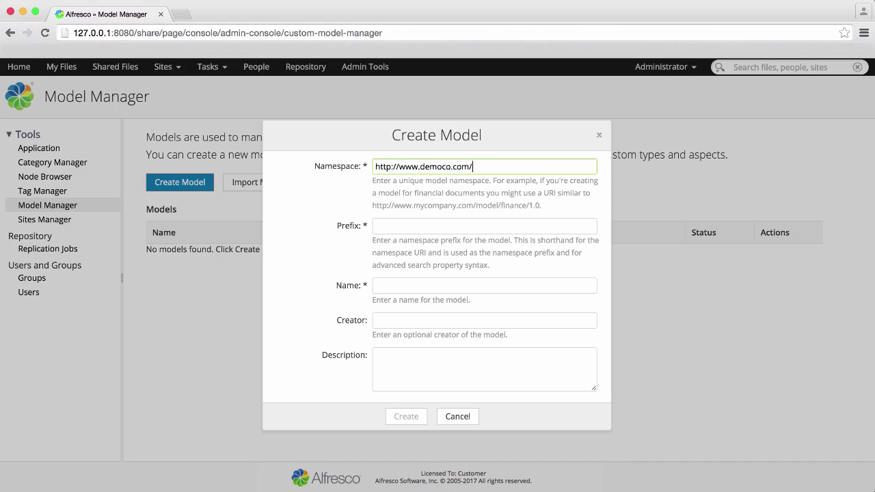
{"action": "type", "text": "model/d"}
{"action": "type", "text": "ocument/1.0"}
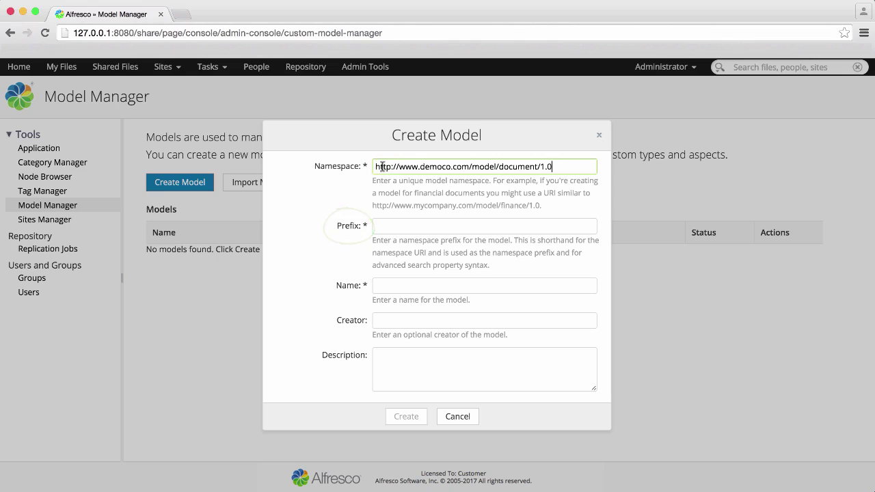
{"action": "left_click", "coordinate": [381, 225]}
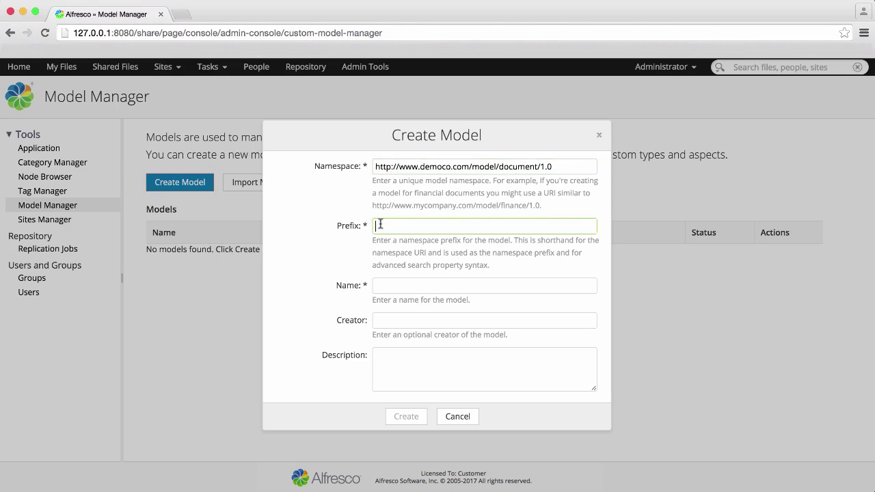
{"action": "type", "text": "dc"}
{"action": "key", "text": "Tab"}
{"action": "type", "text": "Do"}
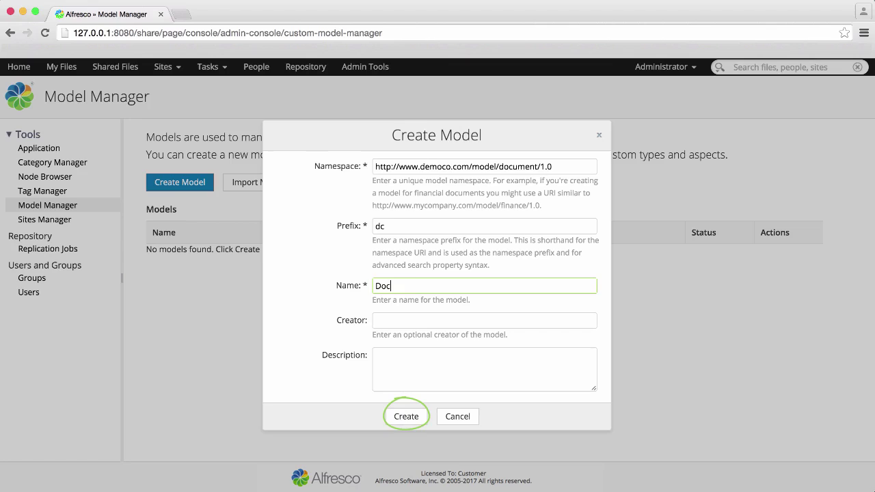
{"action": "type", "text": "cument"}
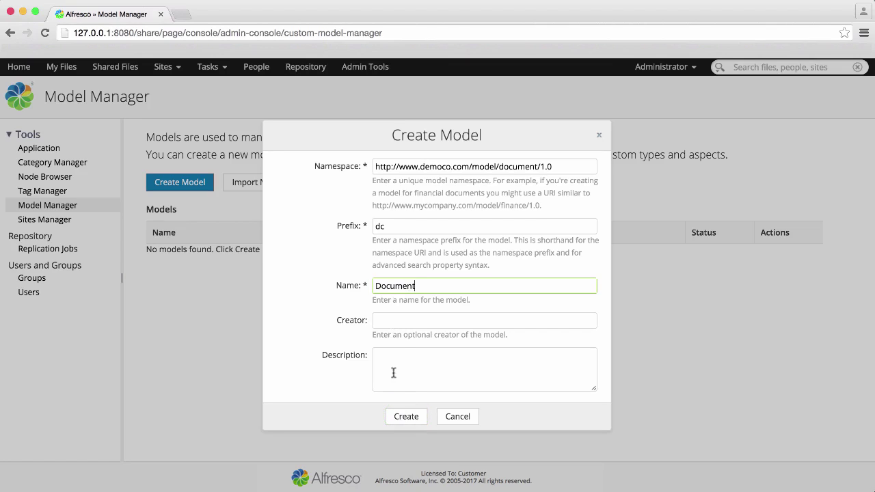
{"action": "left_click", "coordinate": [400, 417]}
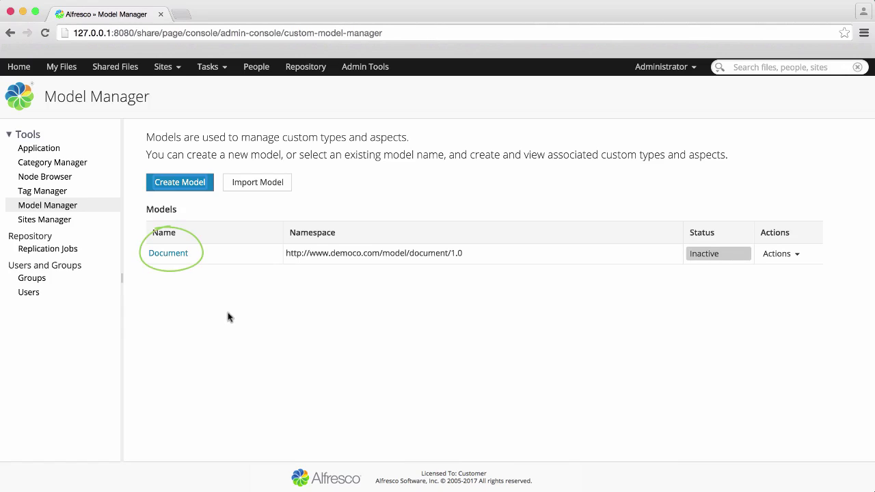
- Open the Document model and create custom type whitePaper labelled White Paper
{"action": "left_click", "coordinate": [180, 261]}
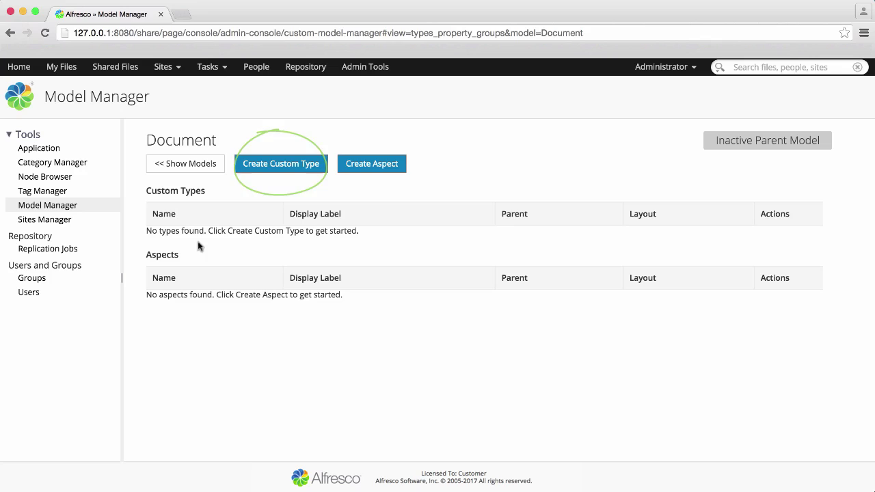
{"action": "left_click", "coordinate": [277, 170]}
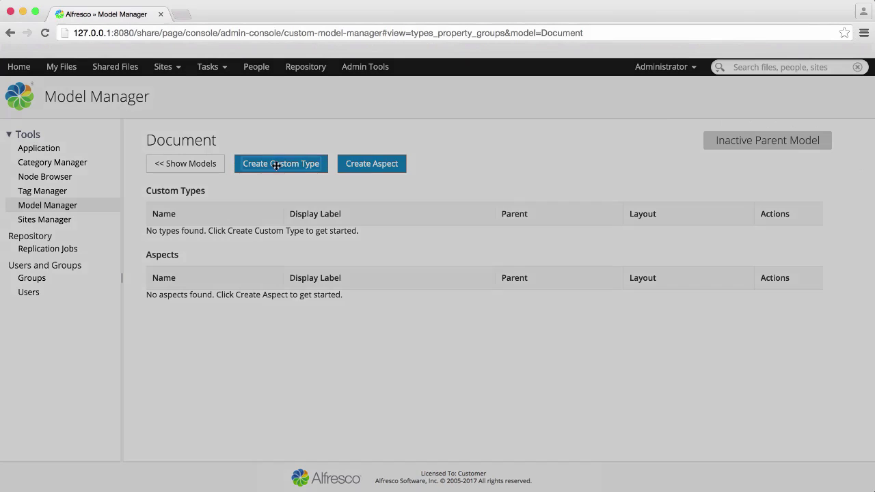
{"action": "type", "text": "whitePaper"}
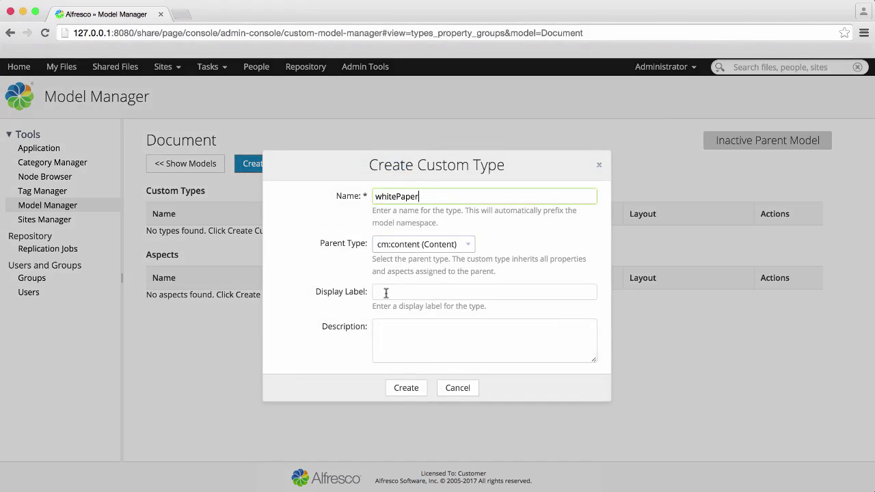
{"action": "left_click", "coordinate": [385, 293]}
{"action": "type", "text": "White Paper"}
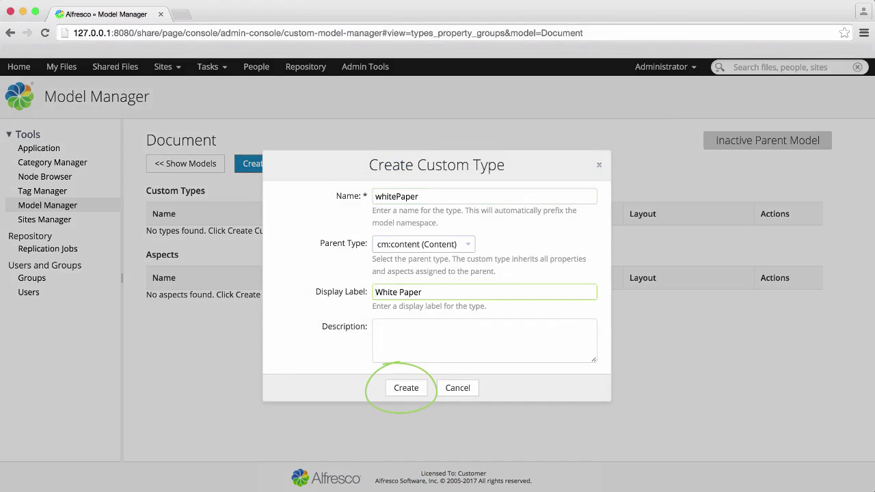
{"action": "left_click", "coordinate": [408, 387]}
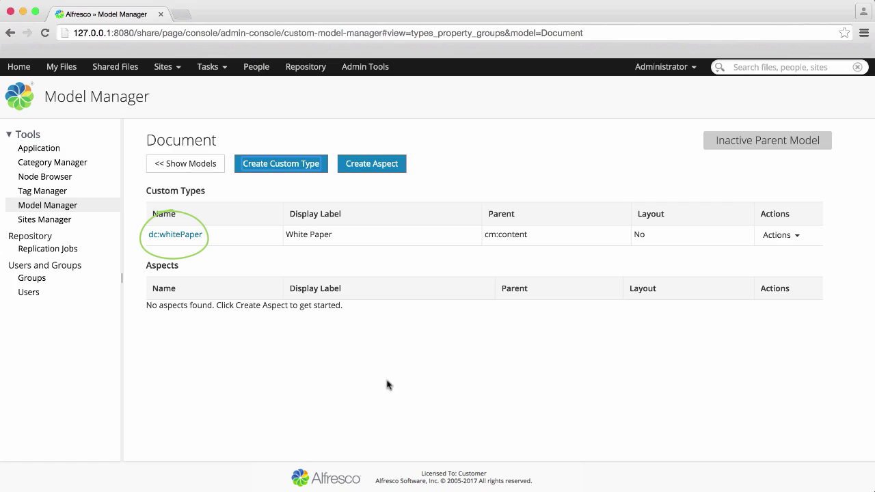
- Fill in a new whitePaper property: name writer, label Writer, d:text, Mandatory
{"action": "left_click", "coordinate": [179, 235]}
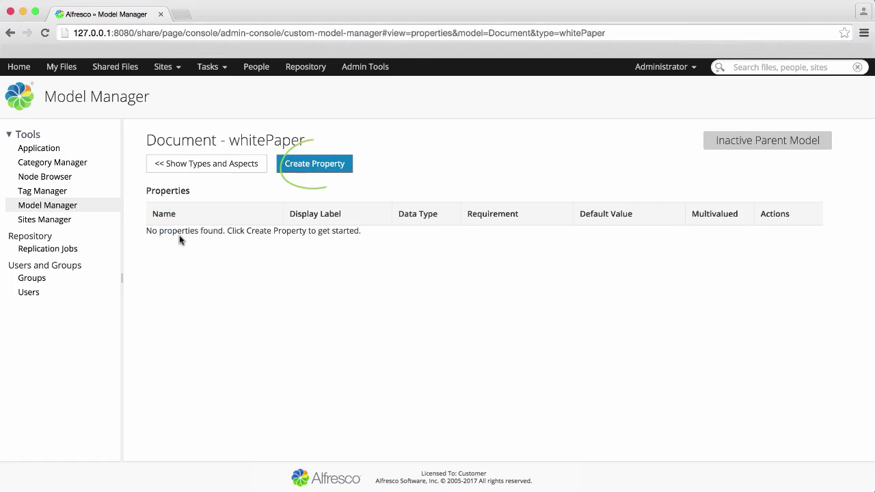
{"action": "left_click", "coordinate": [307, 171]}
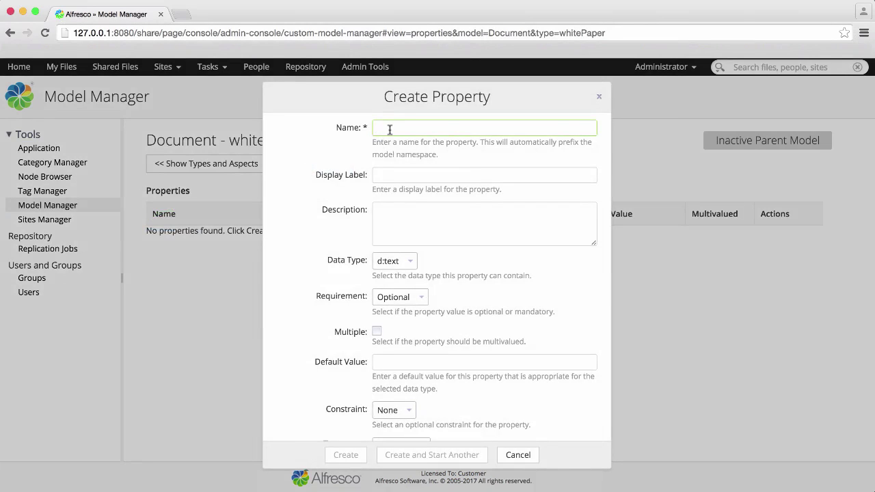
{"action": "type", "text": "writer"}
{"action": "left_click", "coordinate": [403, 176]}
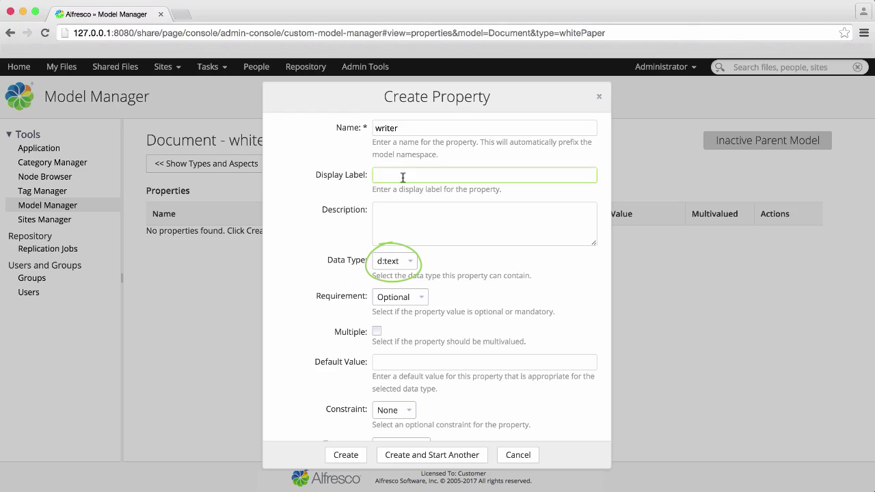
{"action": "type", "text": "Writer"}
{"action": "left_click", "coordinate": [404, 261]}
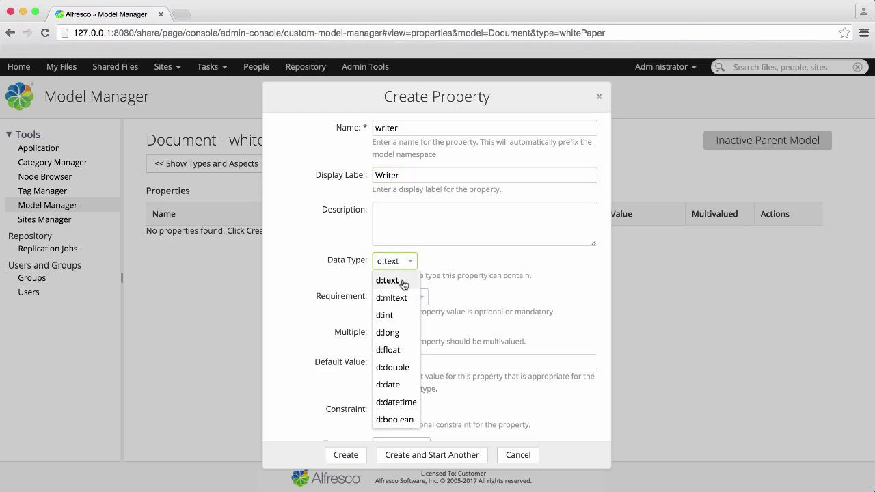
{"action": "left_click", "coordinate": [403, 280]}
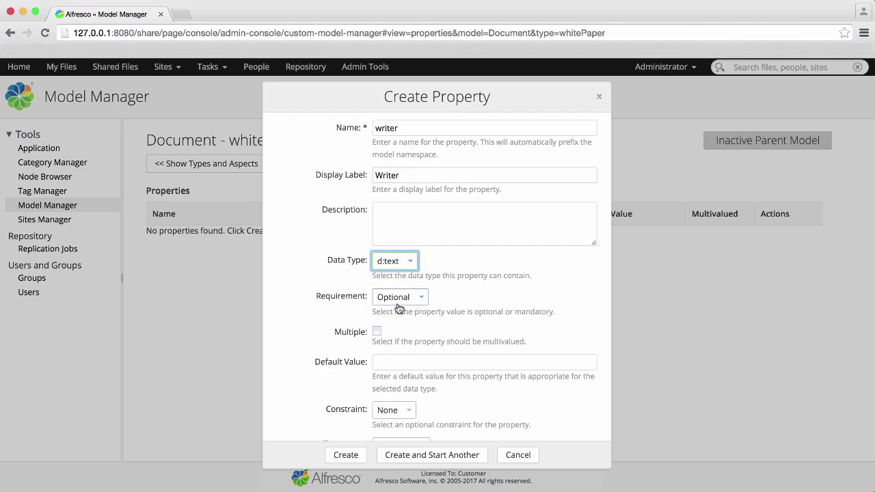
{"action": "left_click", "coordinate": [398, 301]}
{"action": "left_click", "coordinate": [400, 335]}
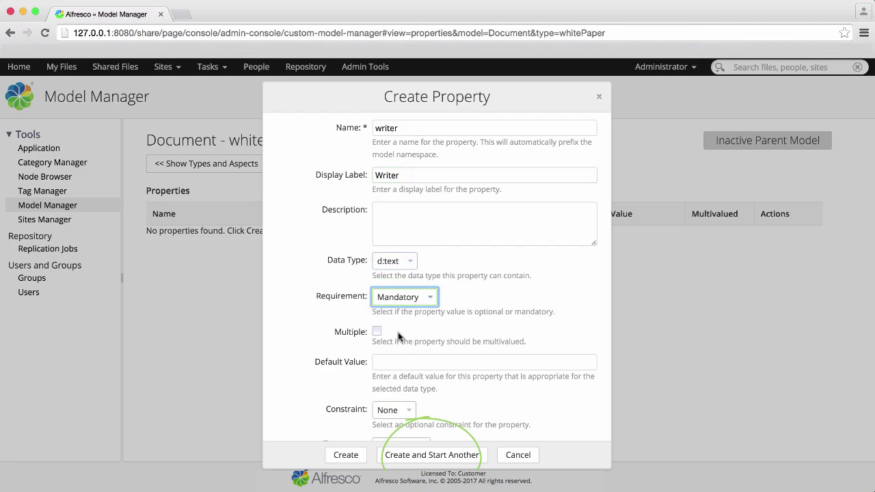
- Save writer and start a domain property labelled Domain with d:text data type
{"action": "left_click", "coordinate": [413, 457]}
{"action": "type", "text": "domain"}
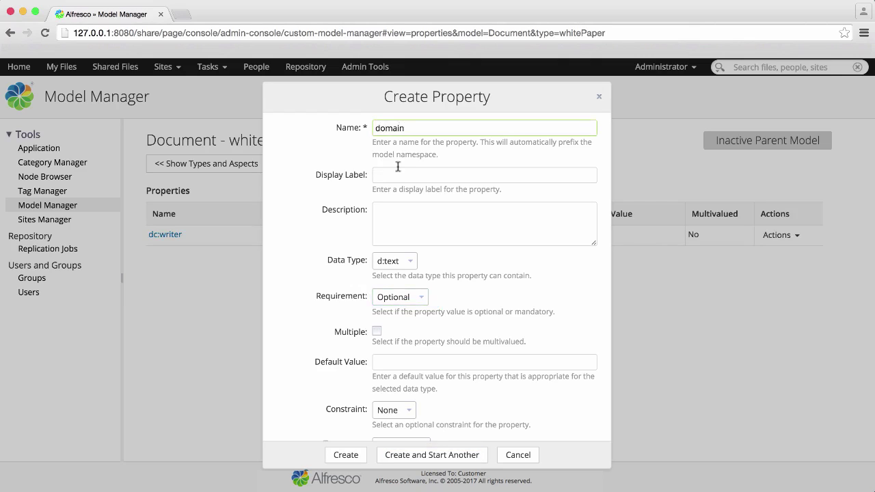
{"action": "left_click", "coordinate": [394, 177]}
{"action": "type", "text": "Domain"}
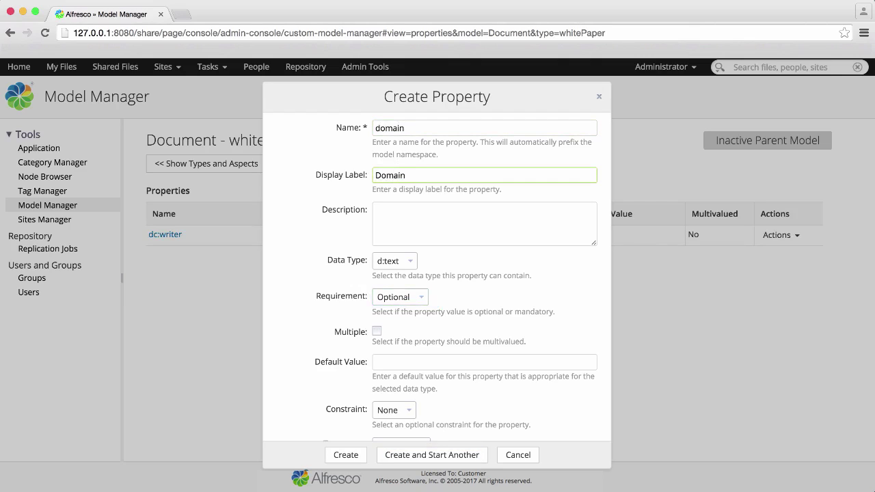
{"action": "left_click", "coordinate": [393, 261]}
{"action": "left_click", "coordinate": [396, 282]}
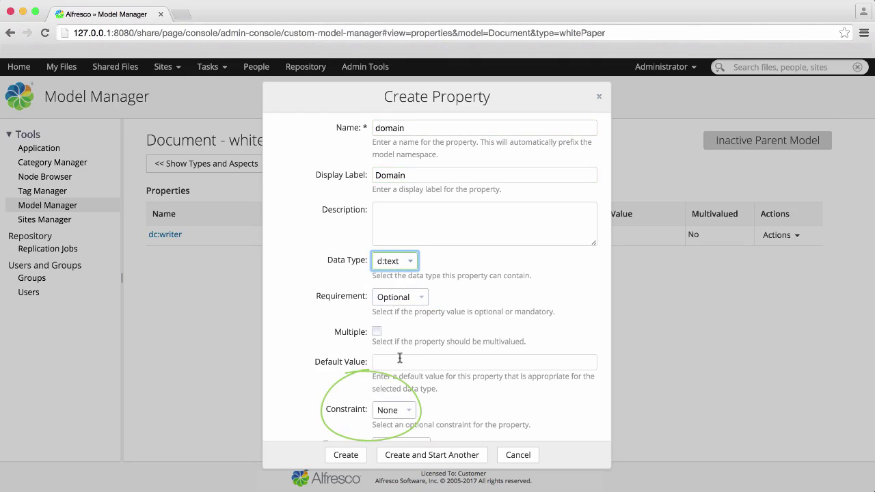
{"action": "scroll", "coordinate": [400, 357], "scroll_direction": "down", "scroll_amount": 1}
{"action": "scroll", "coordinate": [400, 358], "scroll_direction": "down", "scroll_amount": 3}
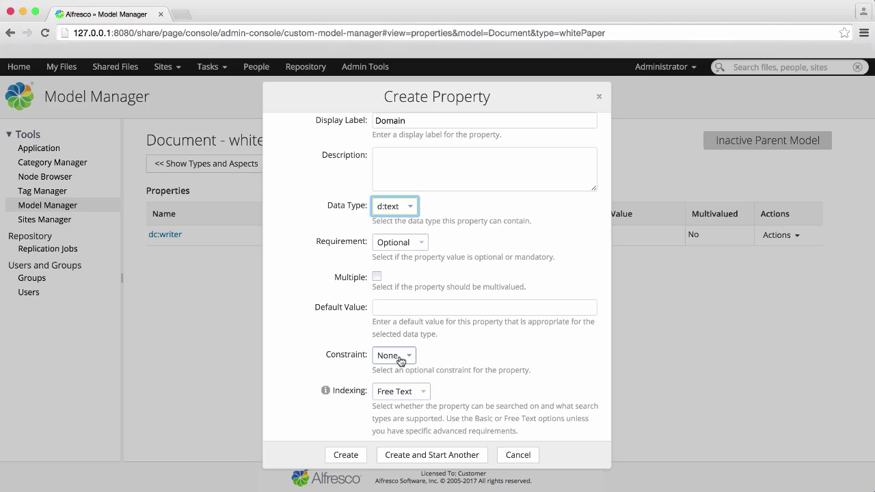
- Restrict domain to Engineering, Marketing, HR, Sales, Finance and Operations, and create it
{"action": "left_click", "coordinate": [400, 359]}
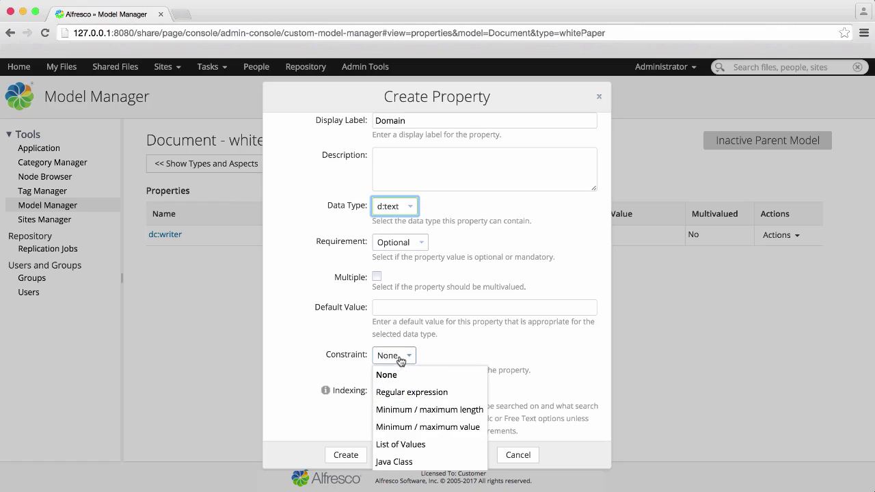
{"action": "left_click", "coordinate": [409, 445]}
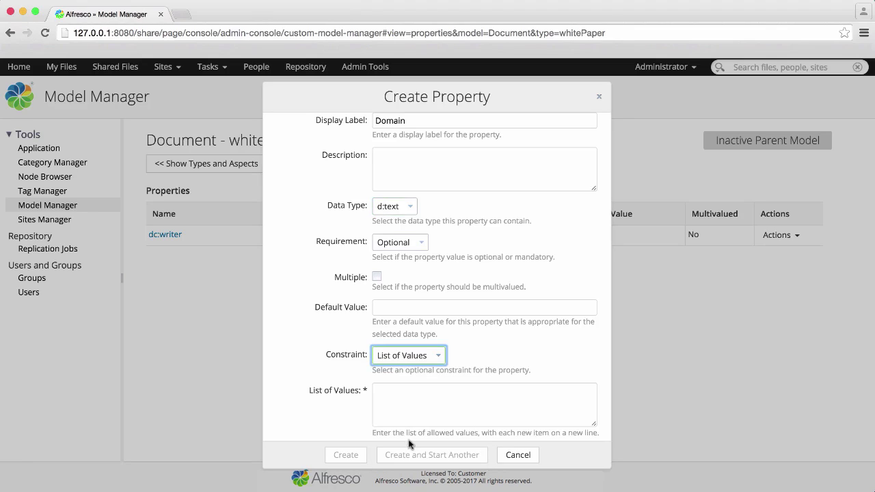
{"action": "left_click", "coordinate": [388, 394]}
{"action": "type", "text": "Engineering"}
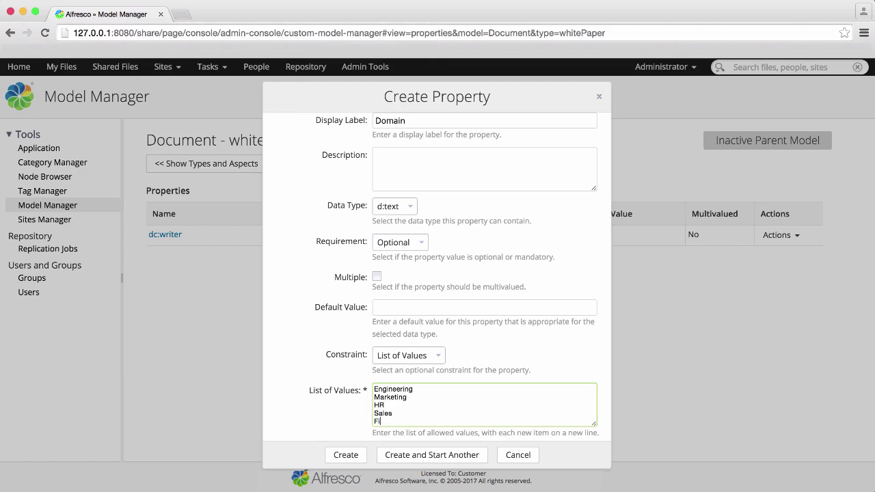
{"action": "key", "text": "Return"}
{"action": "type", "text": "Operations"}
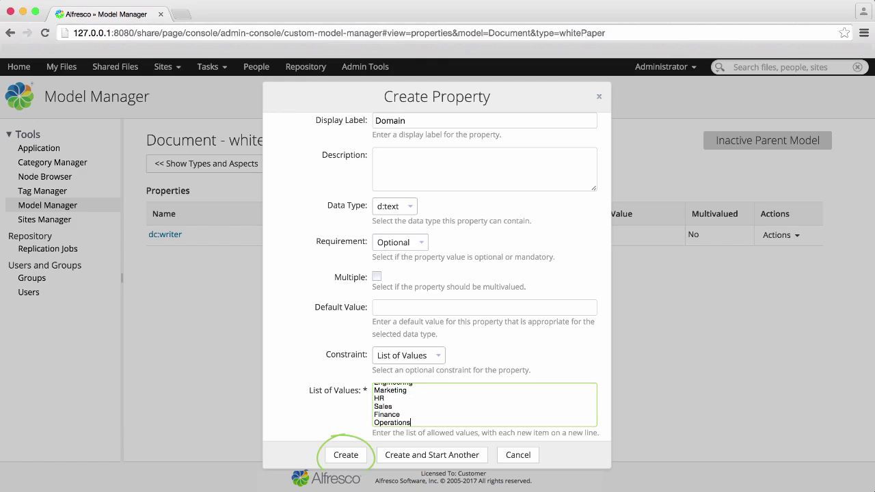
{"action": "left_click", "coordinate": [346, 456]}
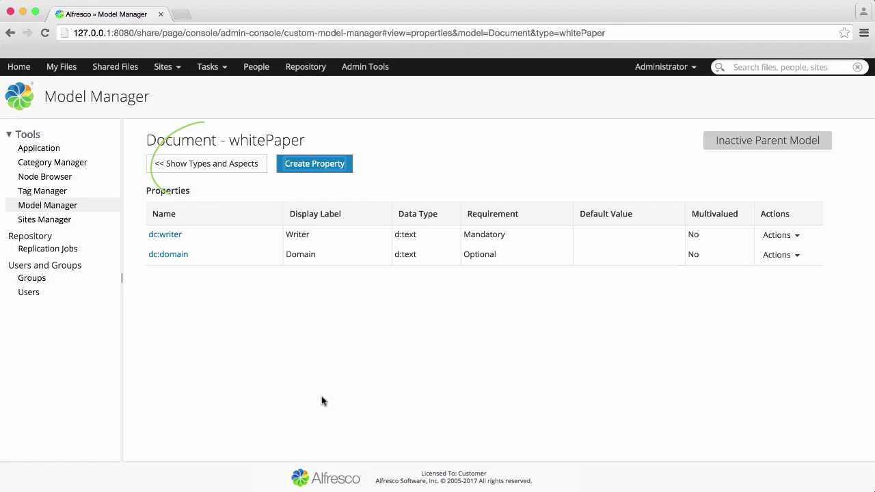
- Open the Layout Designer for the whitePaper type
{"action": "left_click", "coordinate": [224, 165]}
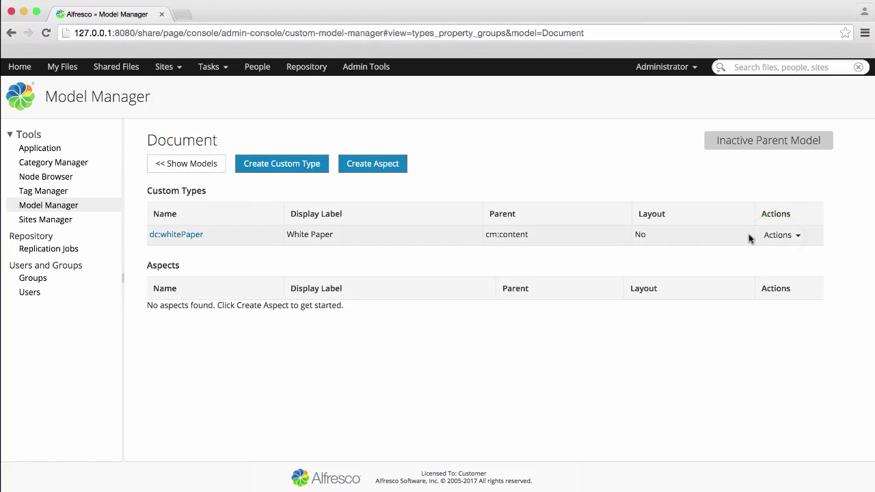
{"action": "left_click", "coordinate": [798, 237]}
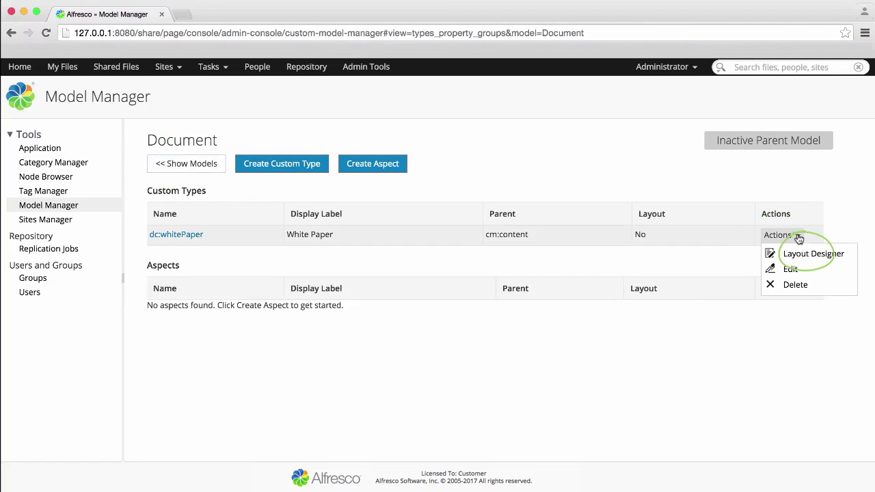
{"action": "left_click", "coordinate": [804, 258]}
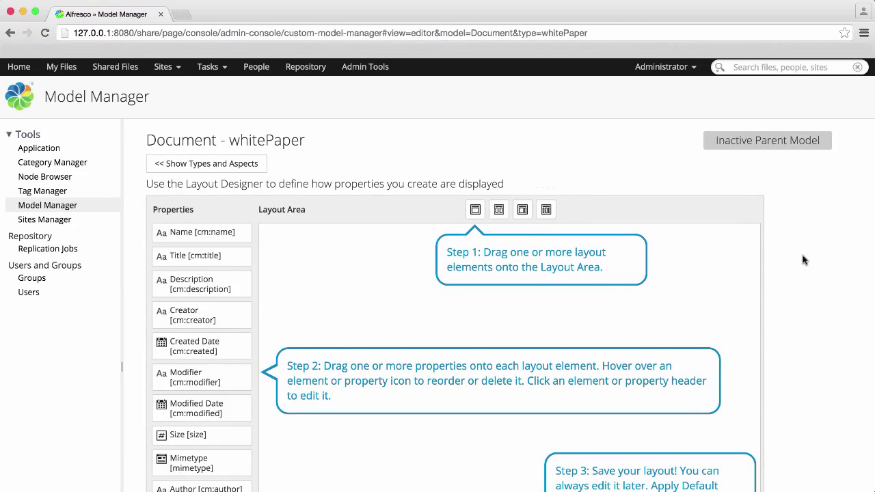
{"action": "scroll", "coordinate": [804, 259], "scroll_direction": "down", "scroll_amount": 2}
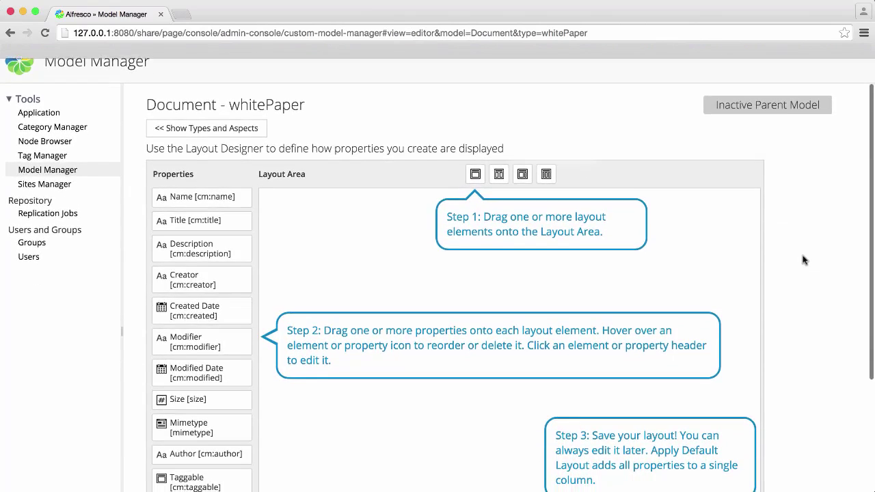
{"action": "scroll", "coordinate": [804, 260], "scroll_direction": "down", "scroll_amount": 2}
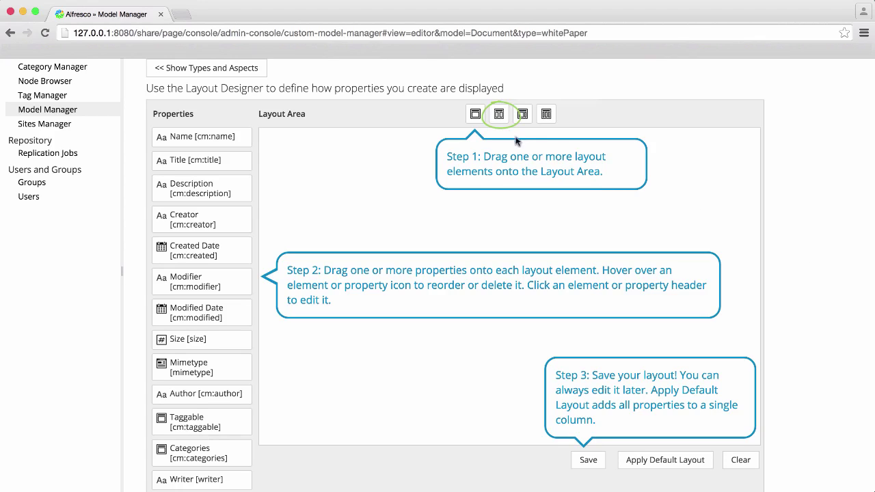
- Add a two-column panel labelled Details holding Writer and Domain, and save the layout
{"action": "left_click_drag", "start_coordinate": [499, 118], "coordinate": [398, 151]}
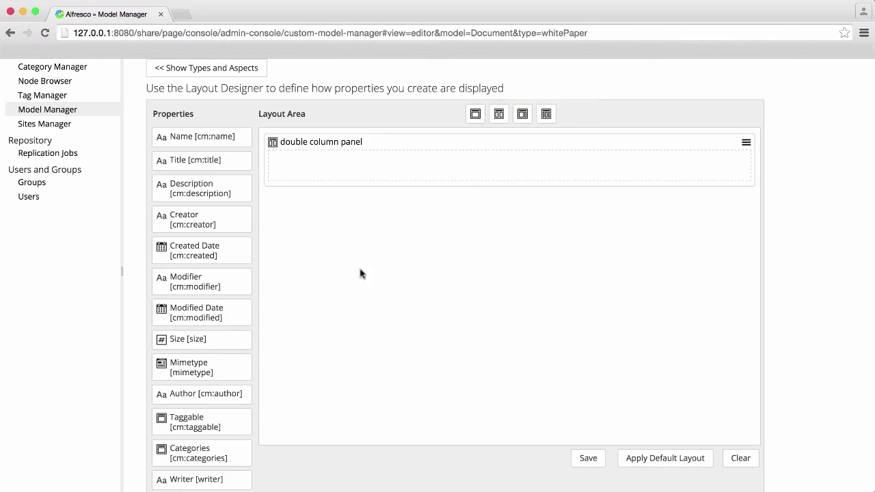
{"action": "scroll", "coordinate": [346, 299], "scroll_direction": "down", "scroll_amount": 2}
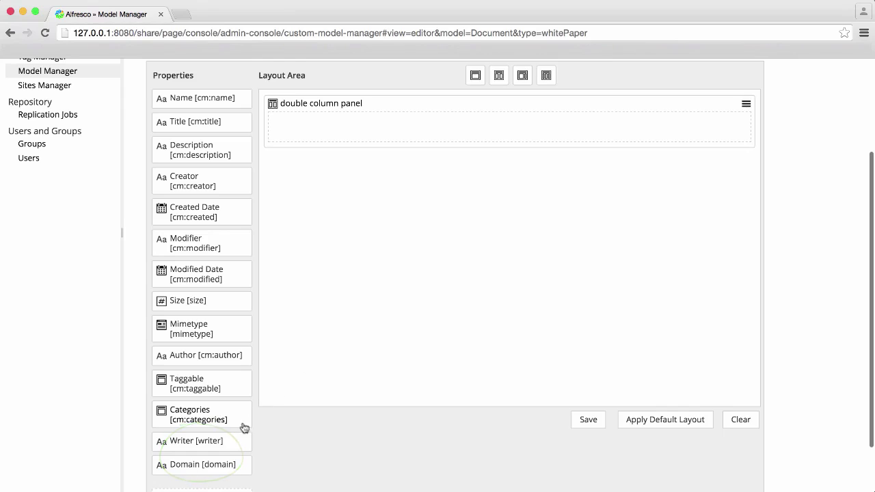
{"action": "mouse_move", "coordinate": [215, 444]}
{"action": "left_mouse_down"}
{"action": "mouse_move", "coordinate": [323, 151]}
{"action": "mouse_move", "coordinate": [312, 127]}
{"action": "left_mouse_up"}
{"action": "mouse_move", "coordinate": [209, 441]}
{"action": "left_mouse_down"}
{"action": "mouse_move", "coordinate": [278, 394]}
{"action": "mouse_move", "coordinate": [540, 130]}
{"action": "left_mouse_up"}
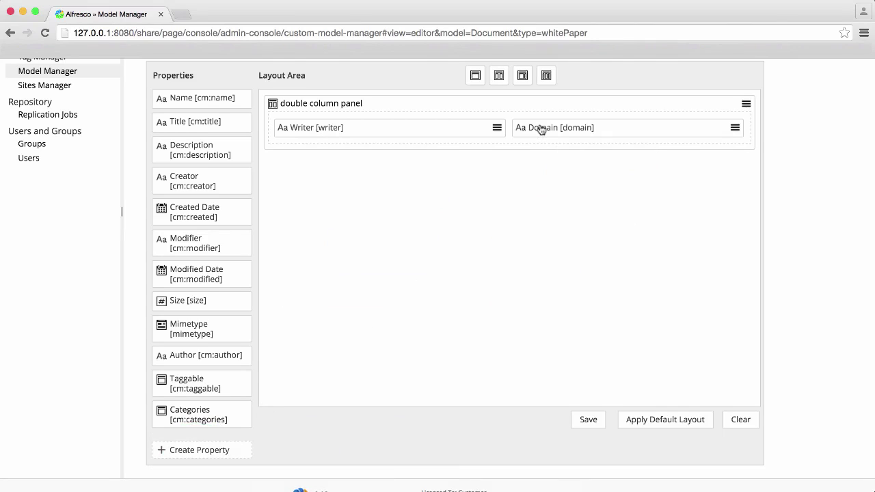
{"action": "left_click", "coordinate": [571, 104]}
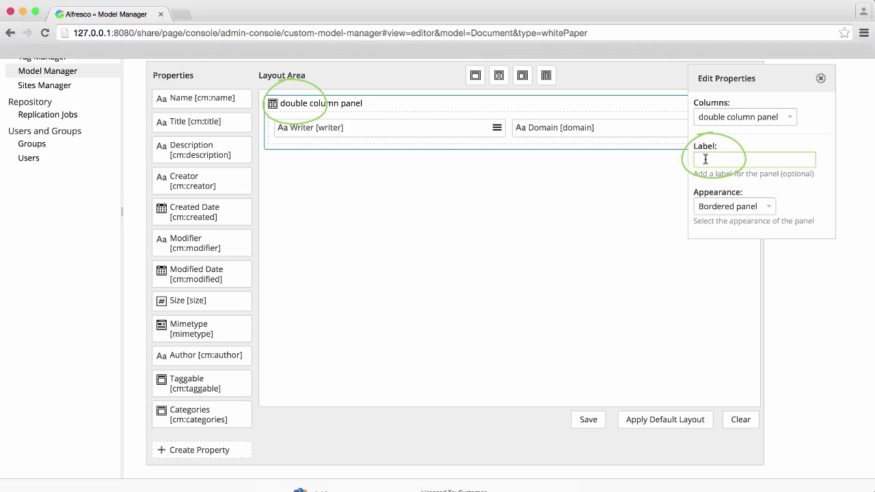
{"action": "type", "text": "Detai"}
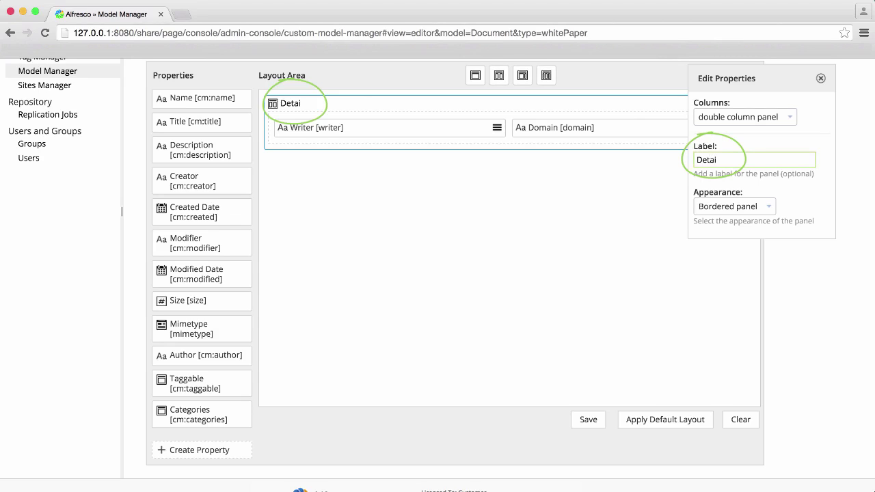
{"action": "type", "text": "ls"}
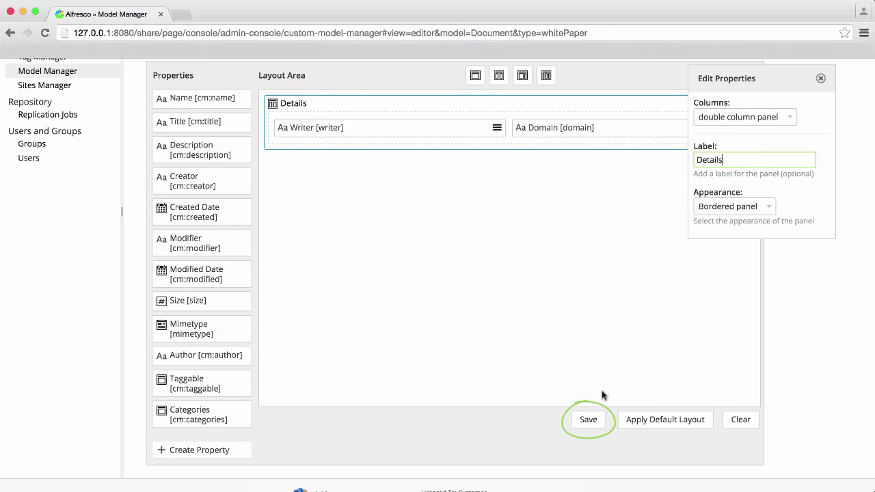
{"action": "left_click", "coordinate": [589, 421]}
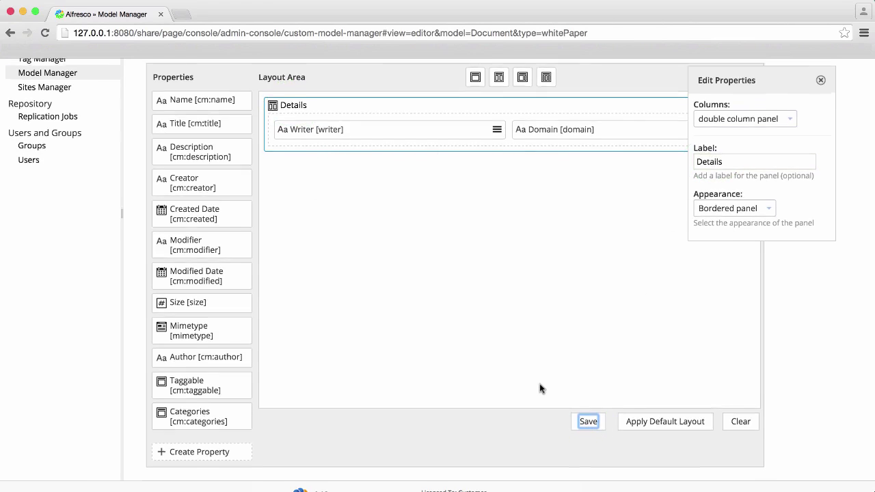
{"action": "scroll", "coordinate": [541, 388], "scroll_direction": "up", "scroll_amount": 3}
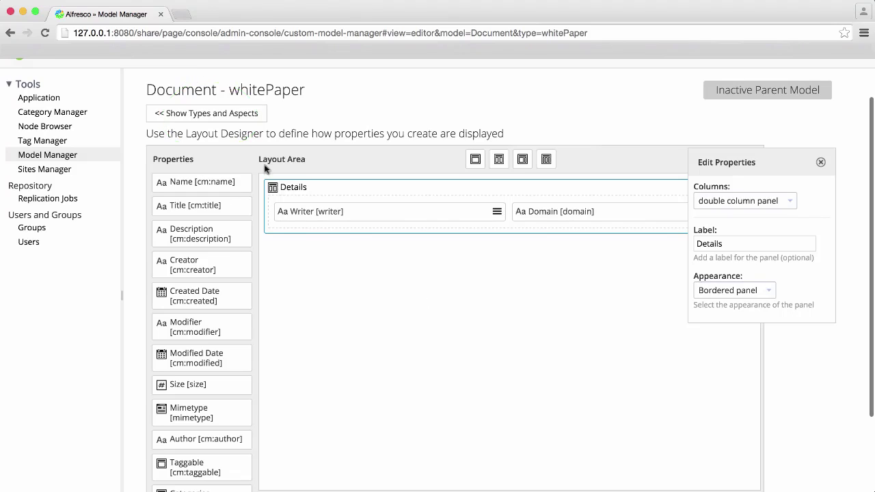
- Create aspect webable with display label Webable in the Document model
{"action": "left_click", "coordinate": [229, 114]}
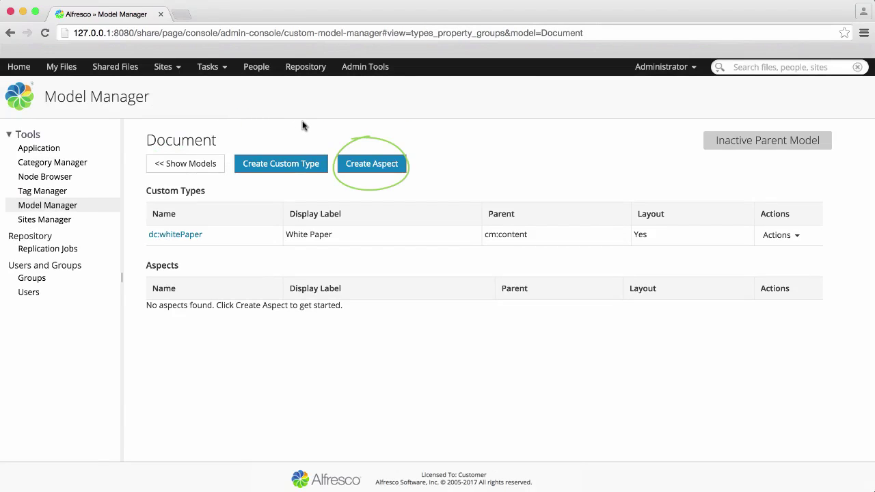
{"action": "left_click", "coordinate": [361, 161]}
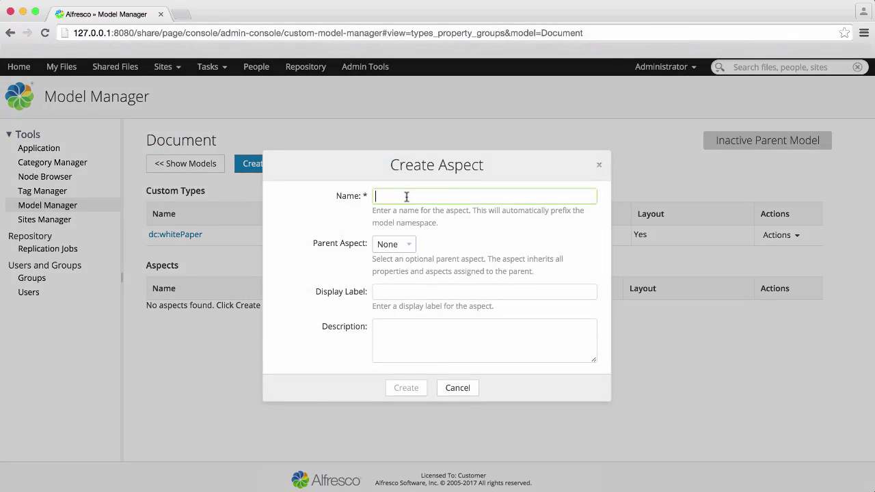
{"action": "type", "text": "webable"}
{"action": "left_click", "coordinate": [377, 292]}
{"action": "type", "text": "Webable"}
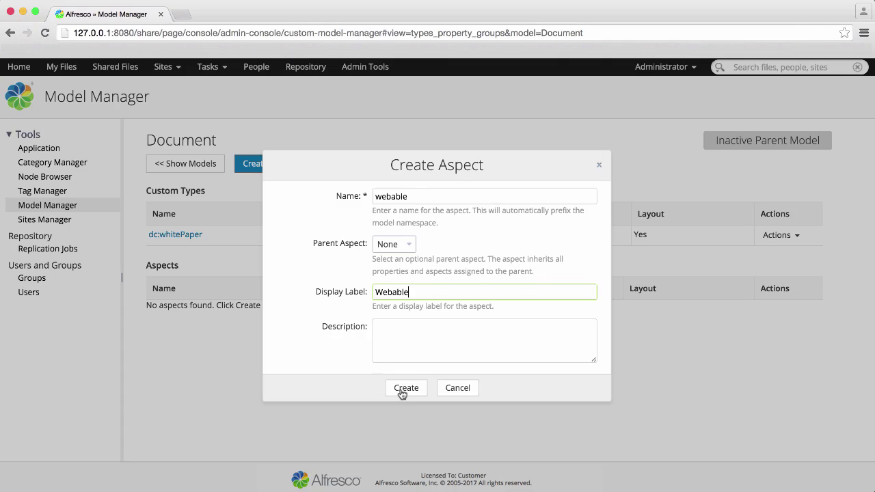
{"action": "left_click", "coordinate": [403, 390]}
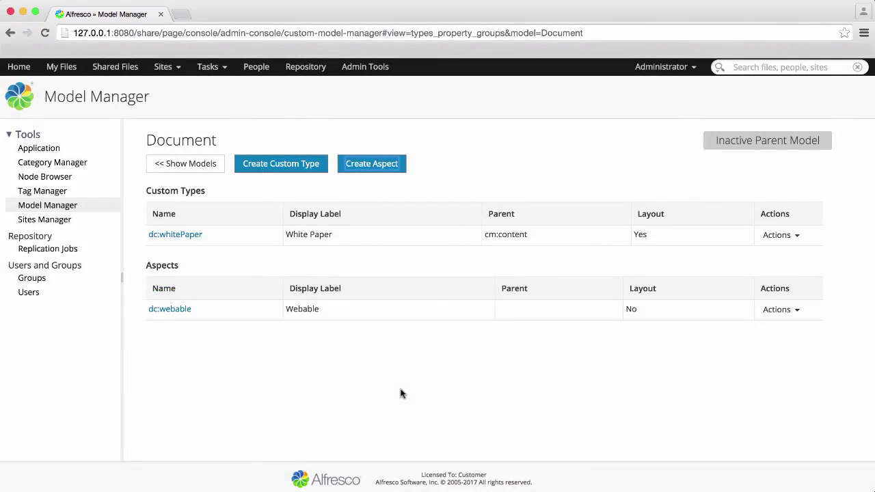
- Add a published property labelled Published with d:datetime data type to webable
{"action": "left_click", "coordinate": [177, 311]}
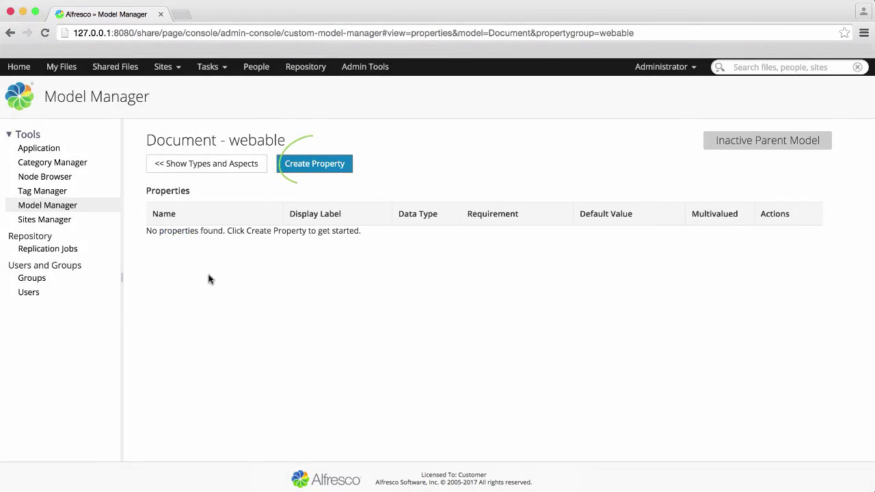
{"action": "left_click", "coordinate": [305, 166]}
{"action": "type", "text": "published"}
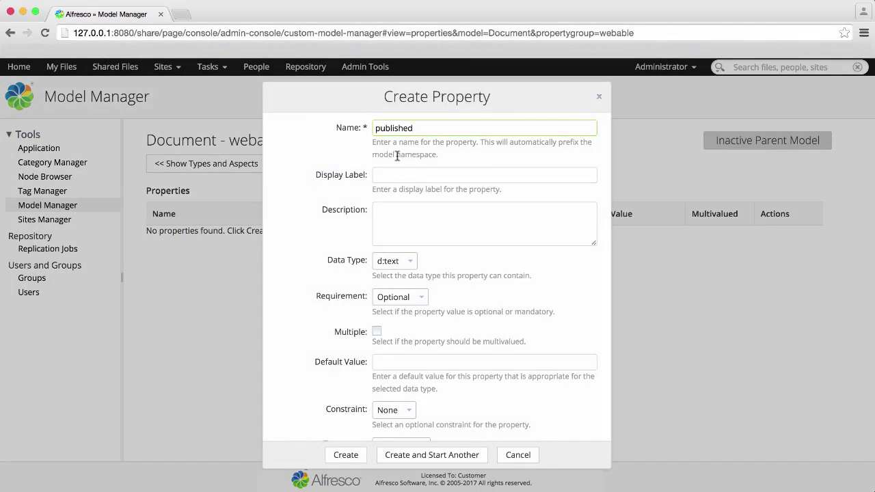
{"action": "left_click", "coordinate": [397, 175]}
{"action": "type", "text": "Published"}
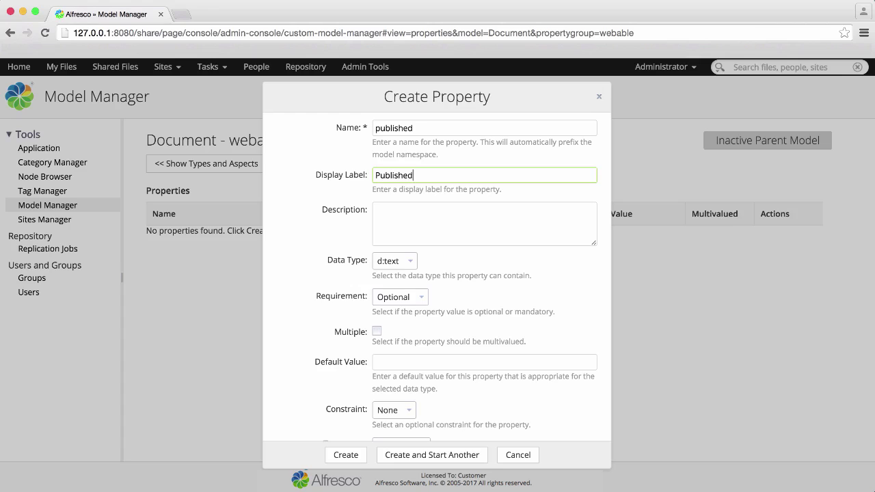
{"action": "left_click", "coordinate": [408, 260]}
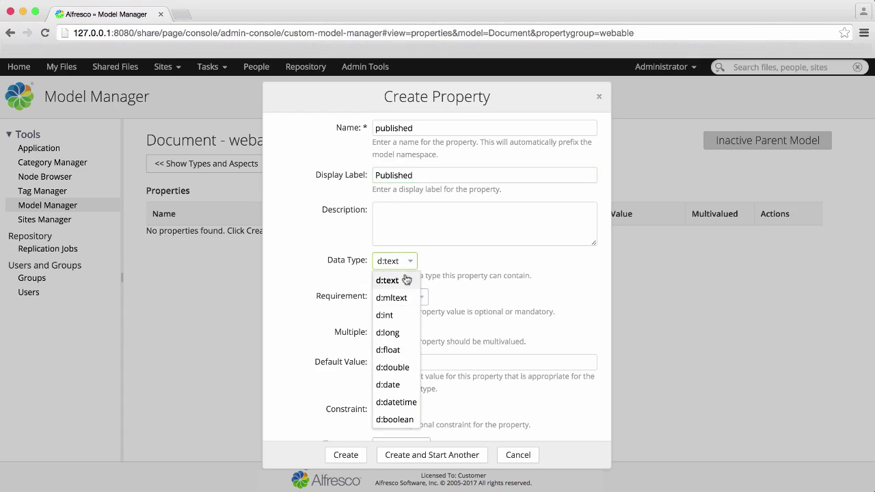
{"action": "left_click", "coordinate": [400, 402]}
{"action": "left_click", "coordinate": [434, 457]}
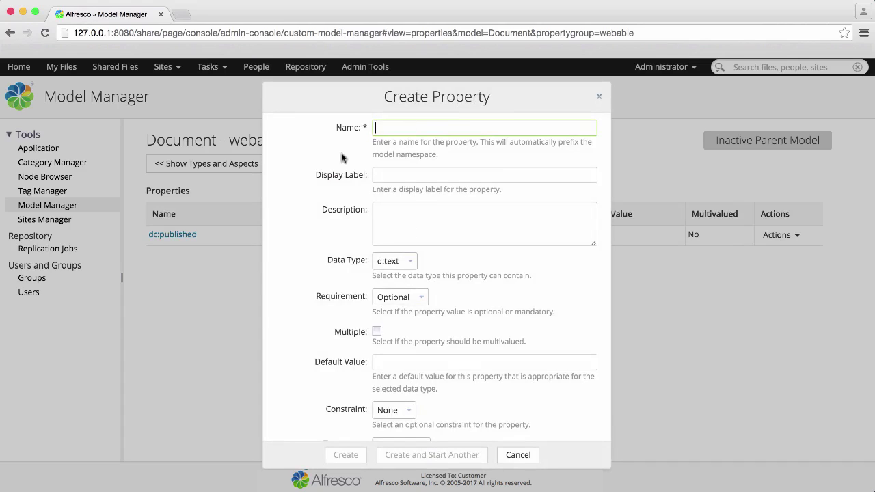
- Add an isActive d:boolean property labelled Is Active with default False
{"action": "type", "text": "isActive"}
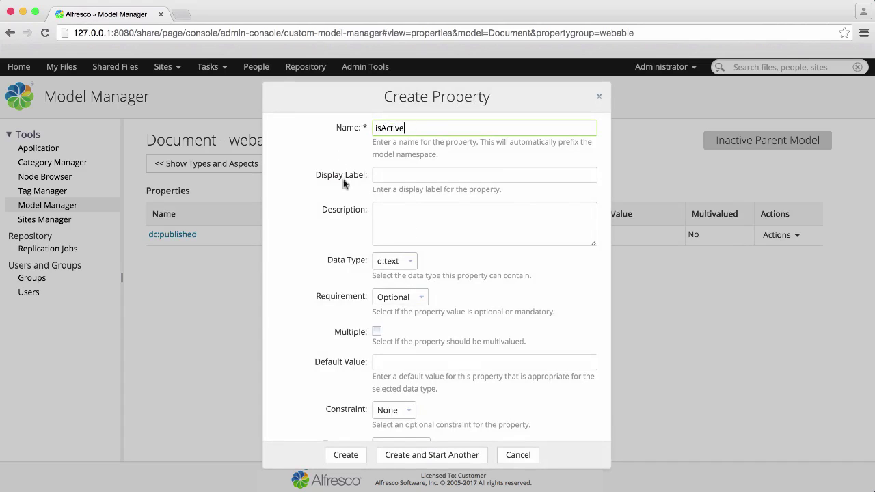
{"action": "left_click", "coordinate": [385, 177]}
{"action": "type", "text": "Is Active"}
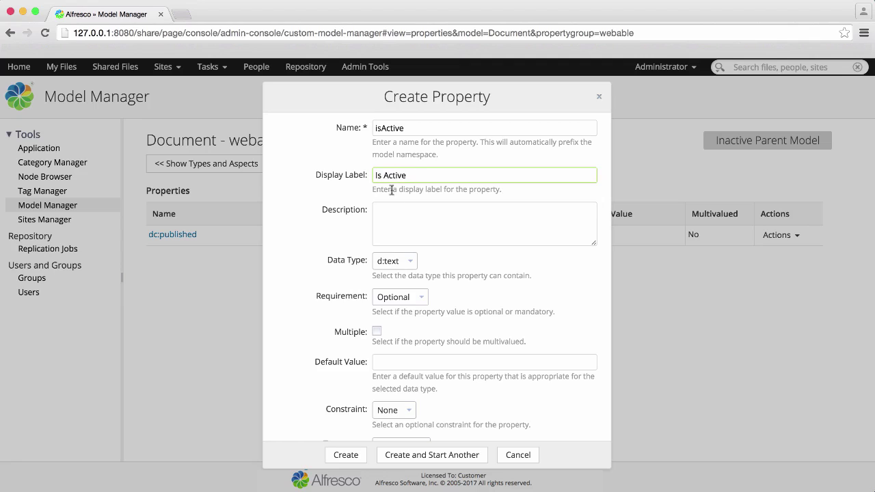
{"action": "left_click", "coordinate": [401, 262]}
{"action": "left_click", "coordinate": [395, 417]}
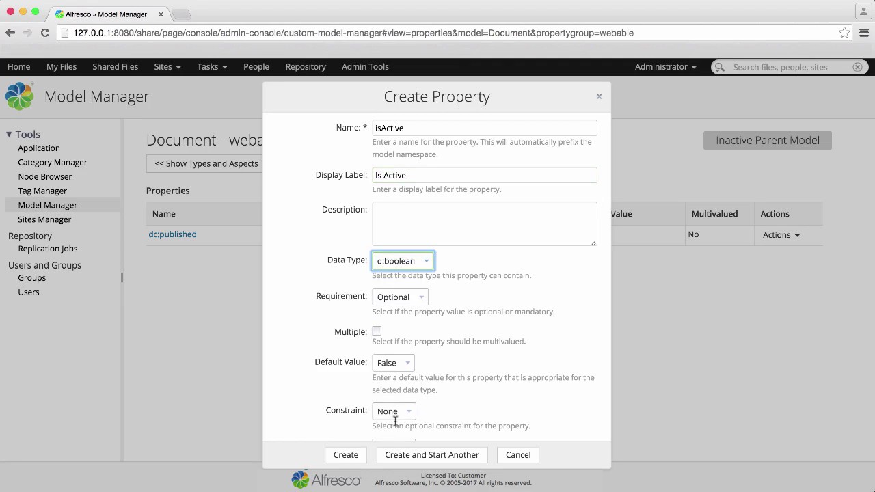
{"action": "left_click", "coordinate": [387, 369]}
{"action": "left_click", "coordinate": [389, 403]}
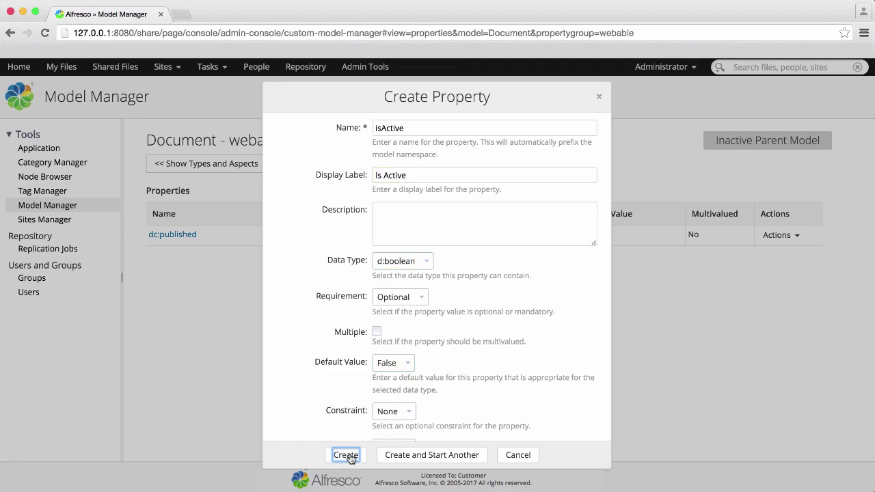
{"action": "left_click", "coordinate": [349, 455]}
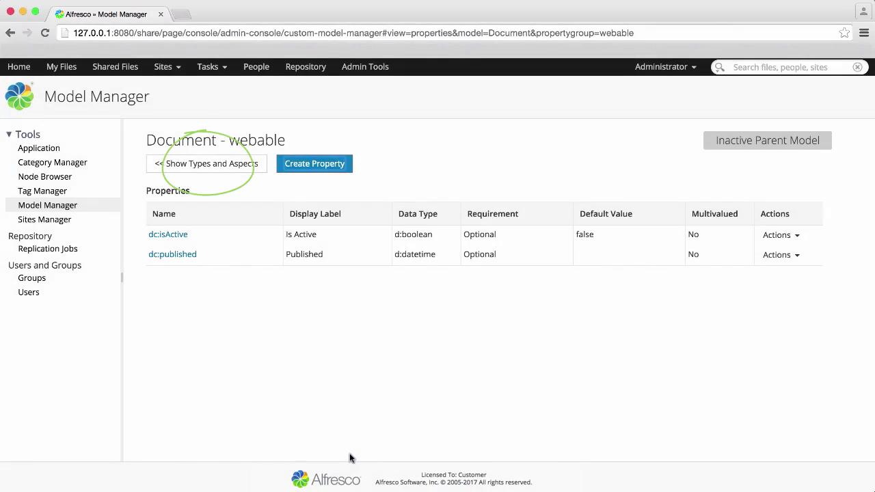
- In webable's Layout Designer, add a single-column panel holding Is Active and Published
{"action": "left_click", "coordinate": [235, 164]}
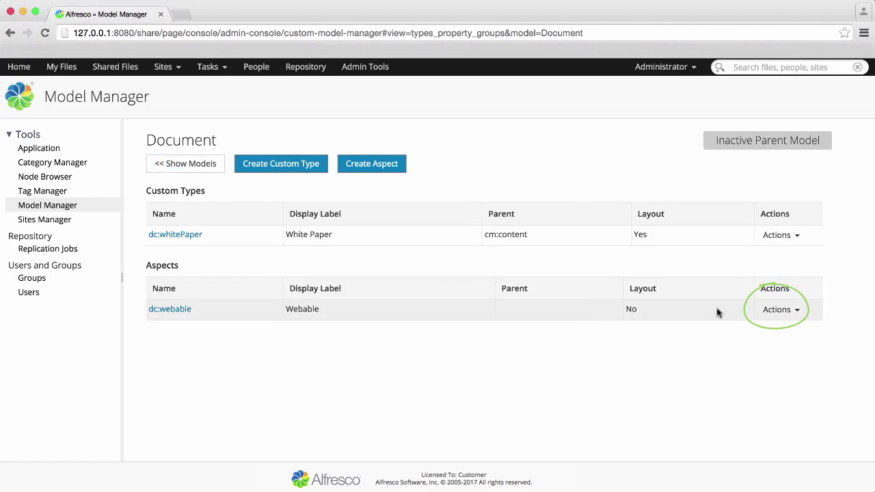
{"action": "left_click", "coordinate": [783, 311]}
{"action": "left_click", "coordinate": [804, 329]}
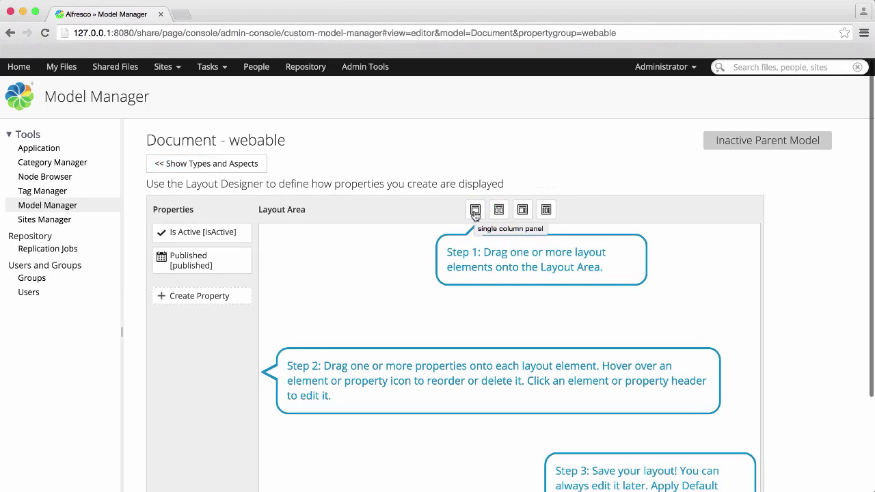
{"action": "left_click_drag", "start_coordinate": [476, 214], "coordinate": [394, 250]}
{"action": "left_click_drag", "start_coordinate": [223, 239], "coordinate": [283, 256]}
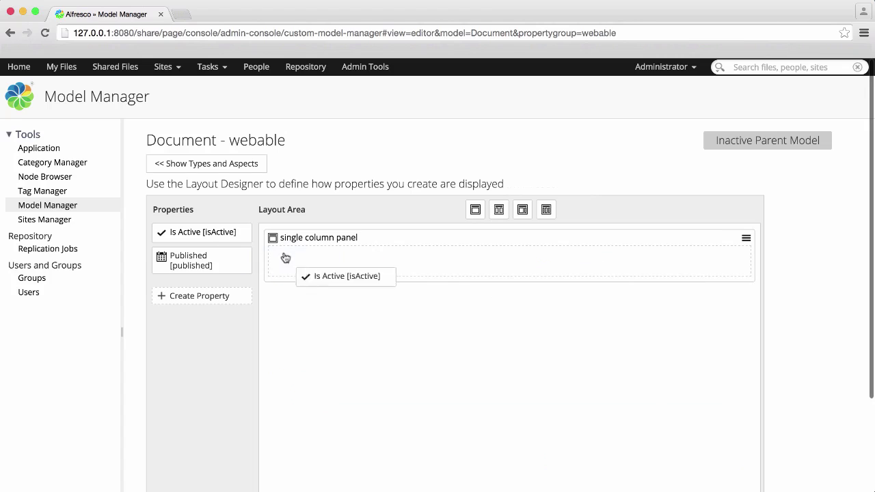
{"action": "left_click_drag", "start_coordinate": [205, 242], "coordinate": [368, 271]}
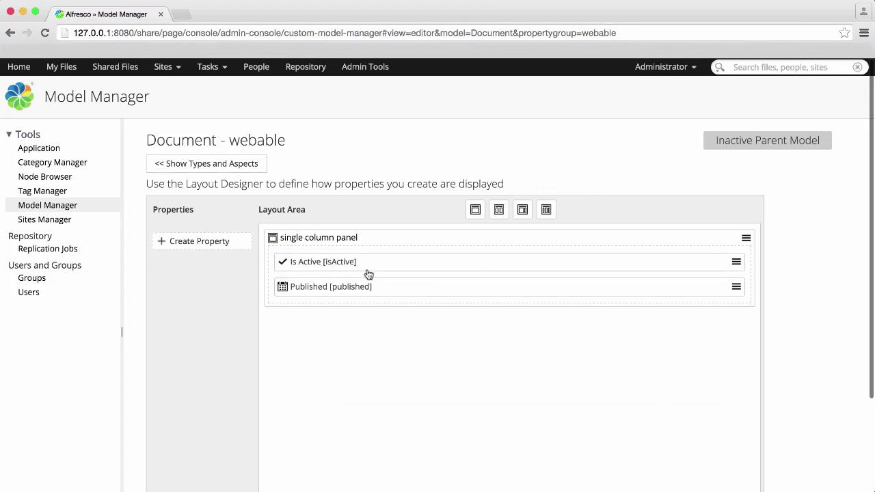
- Label the panel 'Publication details' and save the webable layout
{"action": "left_click", "coordinate": [462, 239]}
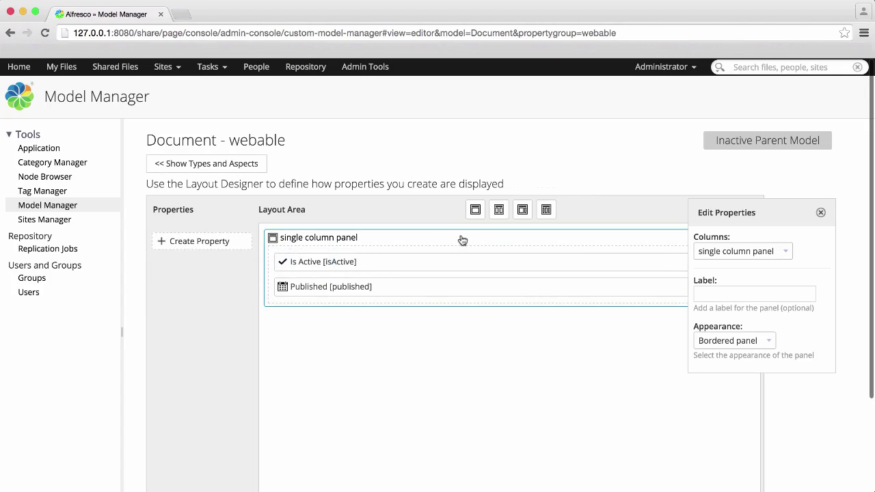
{"action": "left_click", "coordinate": [718, 292]}
{"action": "type", "text": "ublication details"}
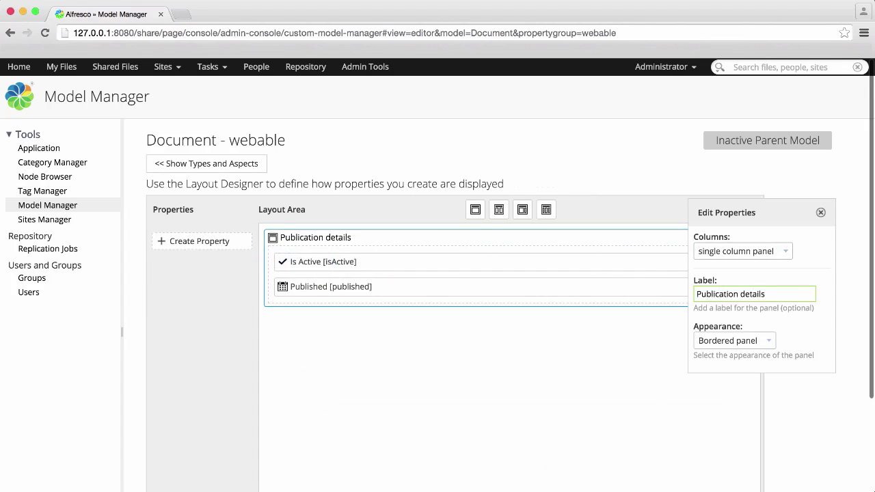
{"action": "scroll", "coordinate": [581, 403], "scroll_direction": "down", "scroll_amount": 1}
{"action": "scroll", "coordinate": [581, 404], "scroll_direction": "down", "scroll_amount": 2}
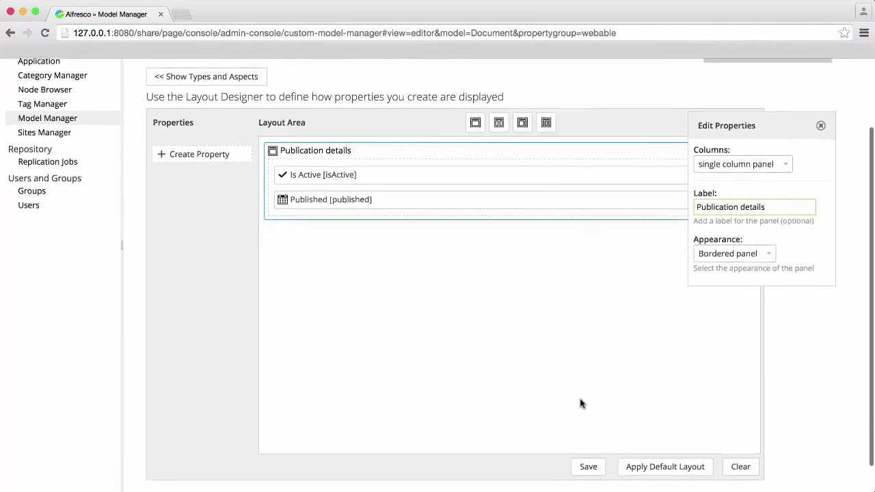
{"action": "scroll", "coordinate": [583, 407], "scroll_direction": "down", "scroll_amount": 2}
{"action": "left_click", "coordinate": [589, 459]}
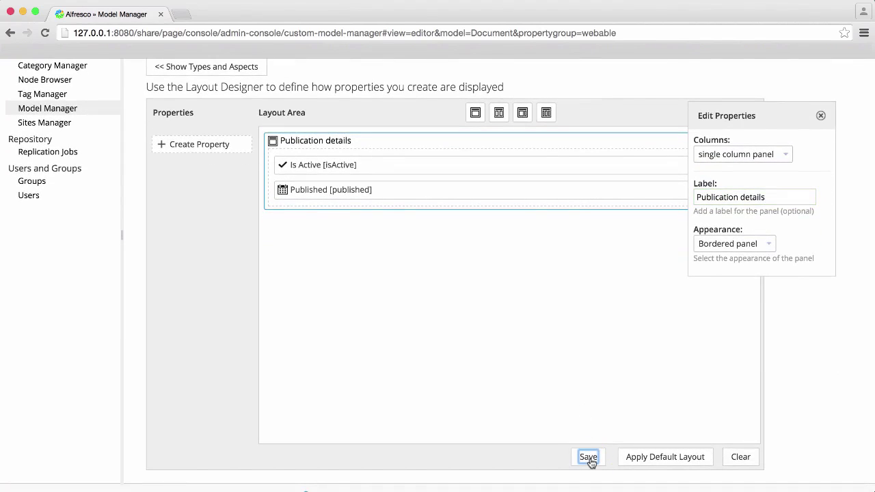
{"action": "scroll", "coordinate": [443, 340], "scroll_direction": "up", "scroll_amount": 2}
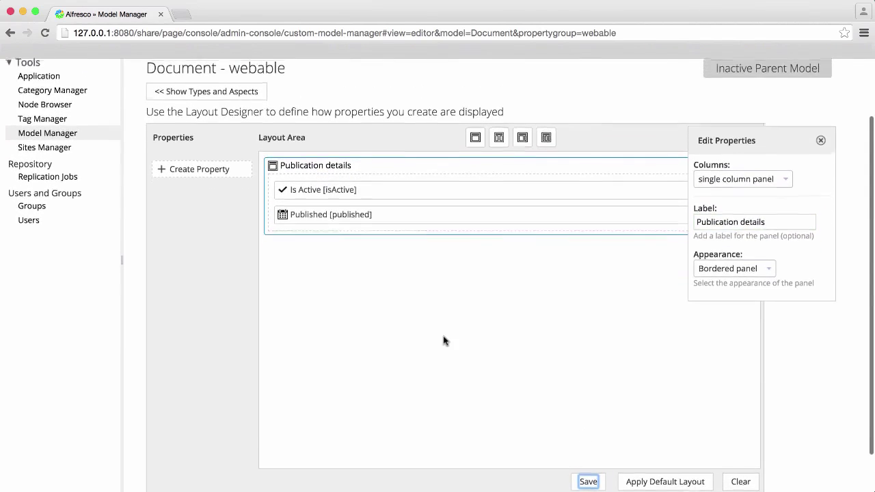
{"action": "scroll", "coordinate": [443, 340], "scroll_direction": "up", "scroll_amount": 1}
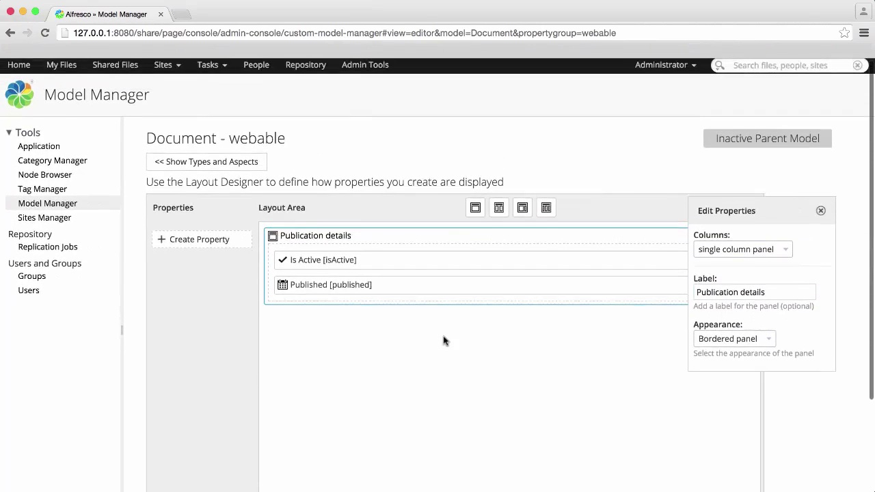
- Return to the models list and choose Activate for the Document model
{"action": "left_click", "coordinate": [221, 167]}
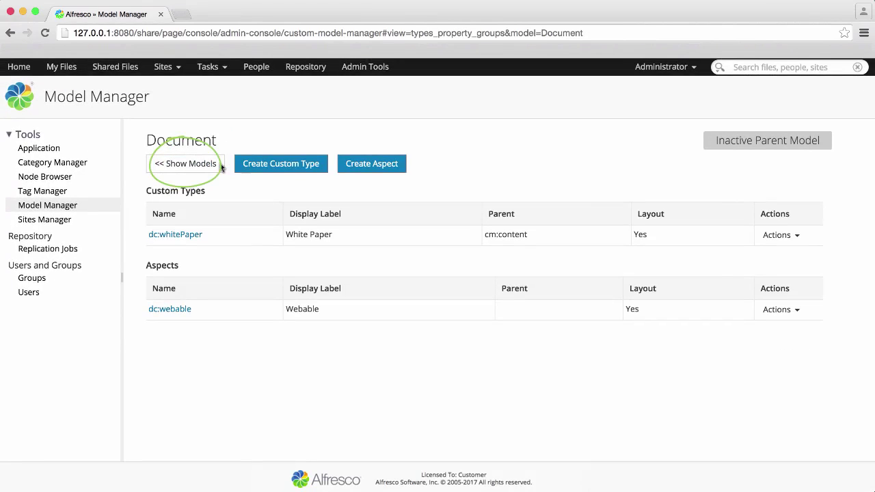
{"action": "left_click", "coordinate": [192, 168]}
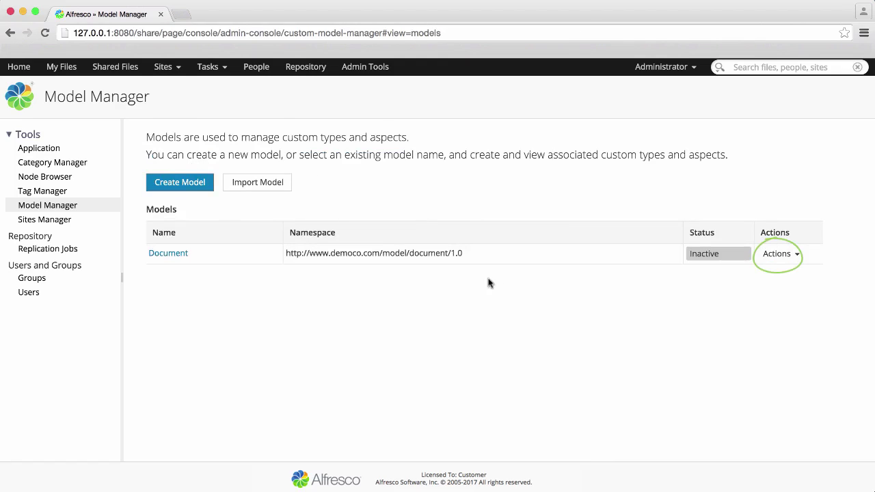
{"action": "left_click", "coordinate": [797, 255]}
{"action": "left_click", "coordinate": [797, 272]}
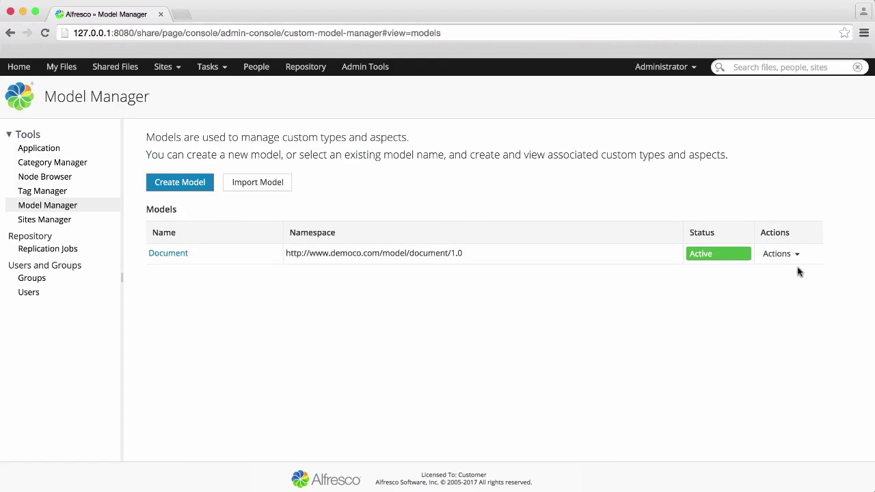